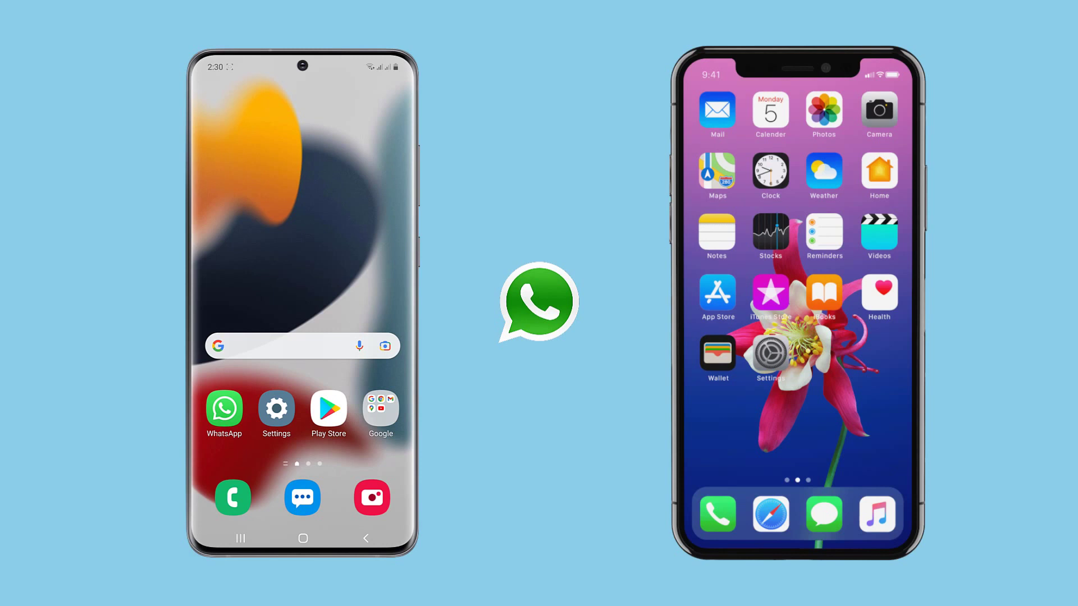
Open WhatsApp on the Android phone, scroll through its chat list, then return to the home screen.
click(224, 408)
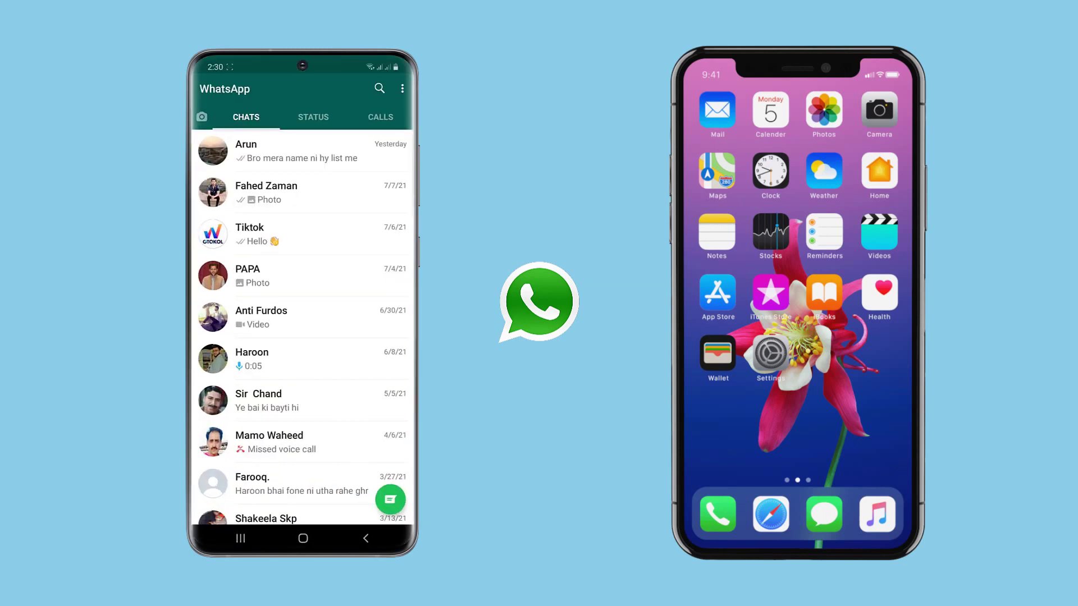
scroll(302, 325, down, 5)
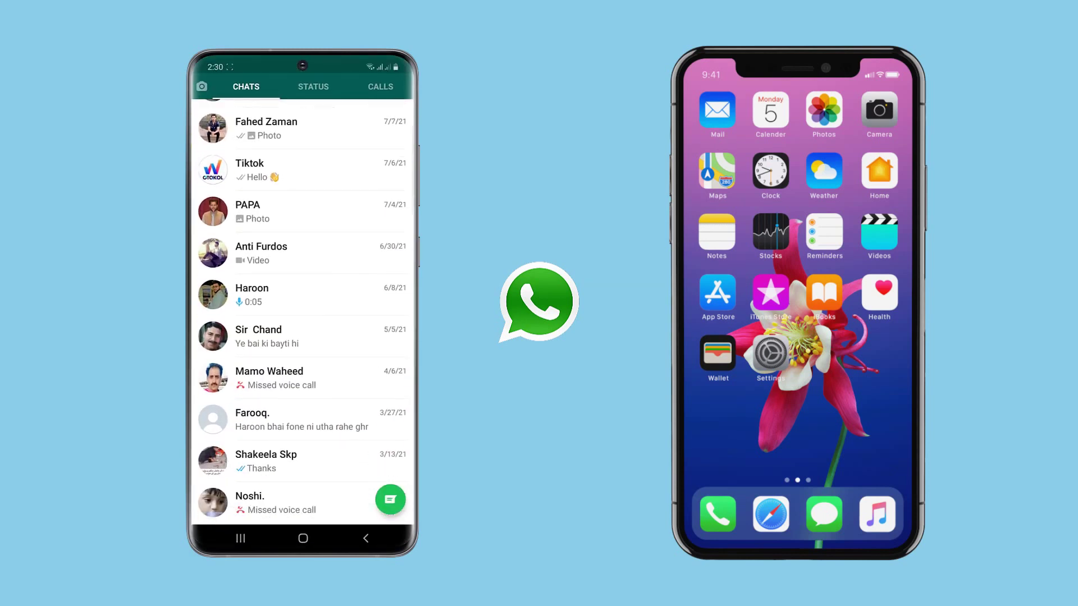
scroll(303, 326, up, 5)
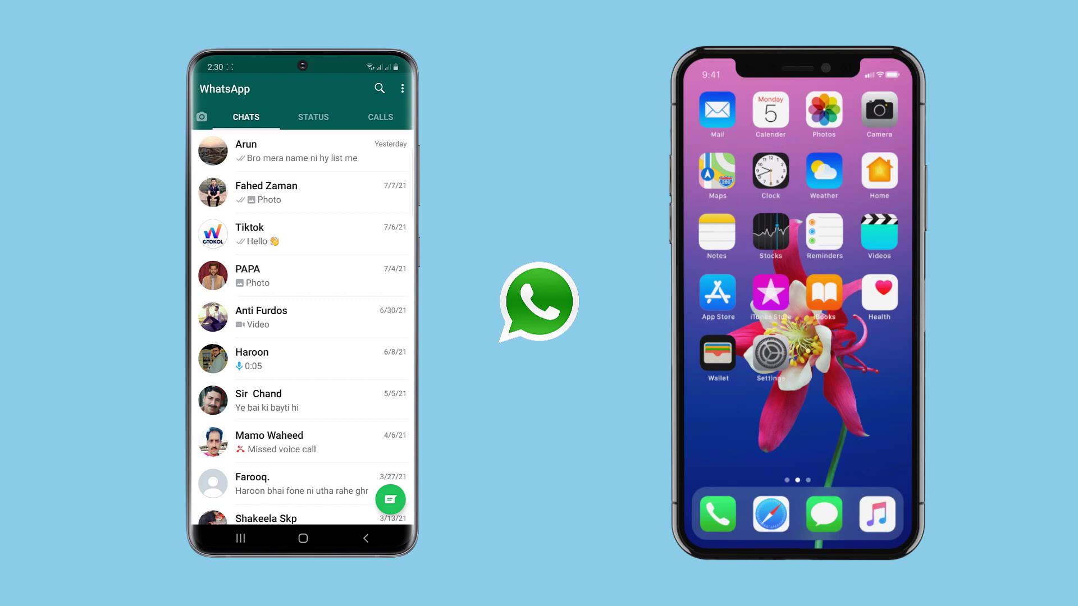
click(302, 538)
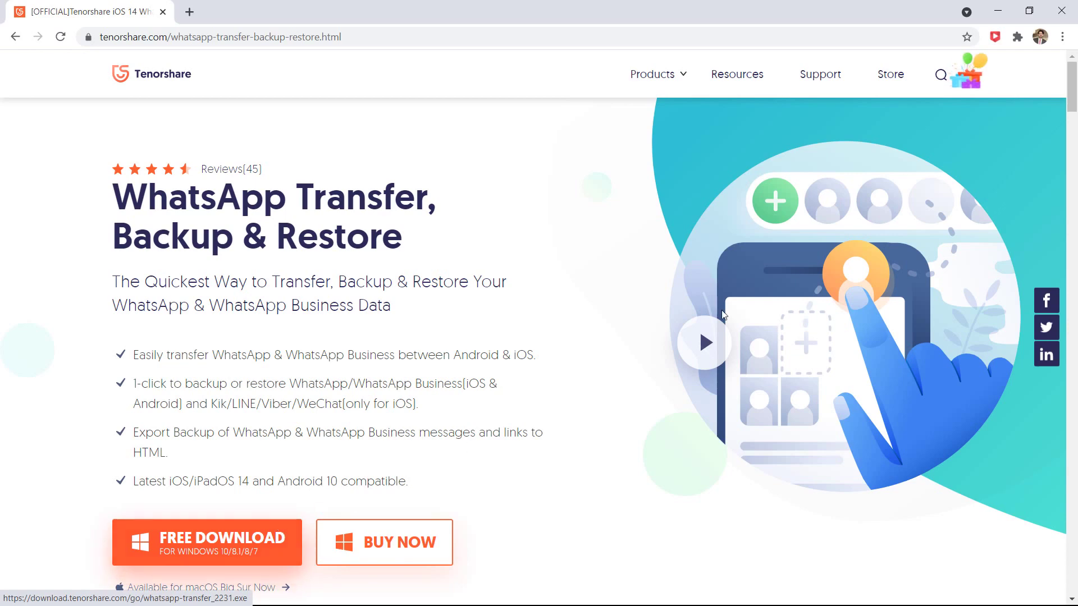
Open the Hot Summer Sale 2021 page from the gift-box banner.
click(965, 78)
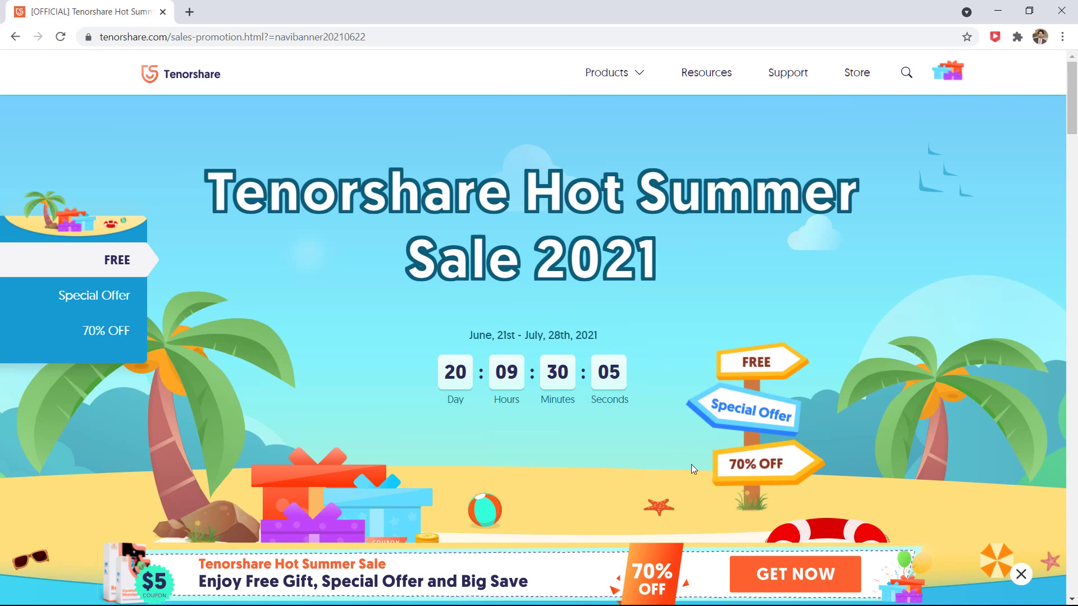
Scroll the sale page past the Giveaway section down to the Hot Sale 70% OFF deals.
scroll(695, 469, down, 1)
scroll(695, 469, down, 9)
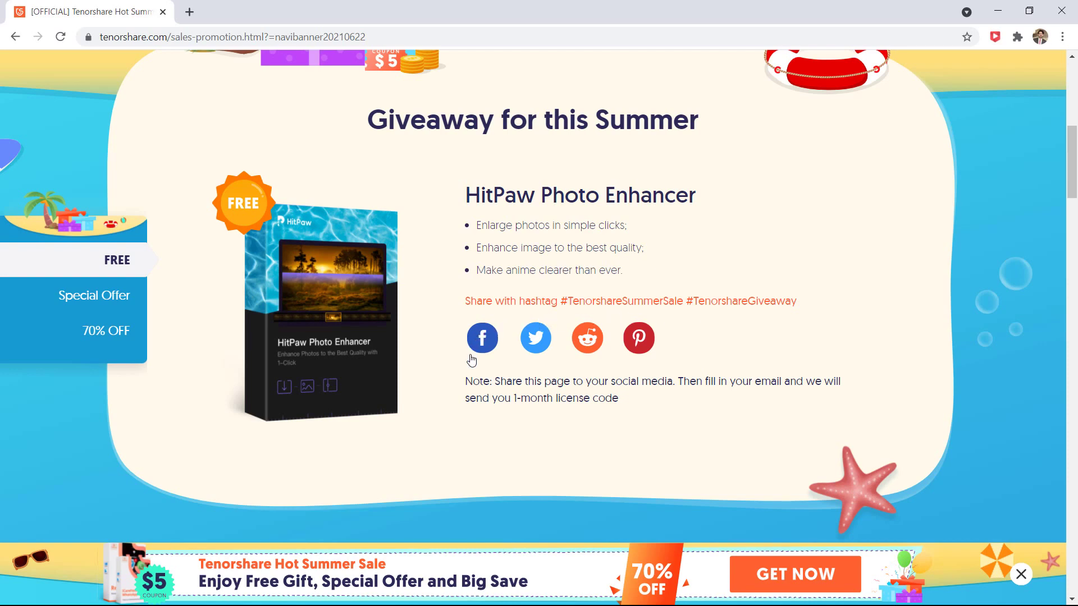
scroll(551, 364, down, 8)
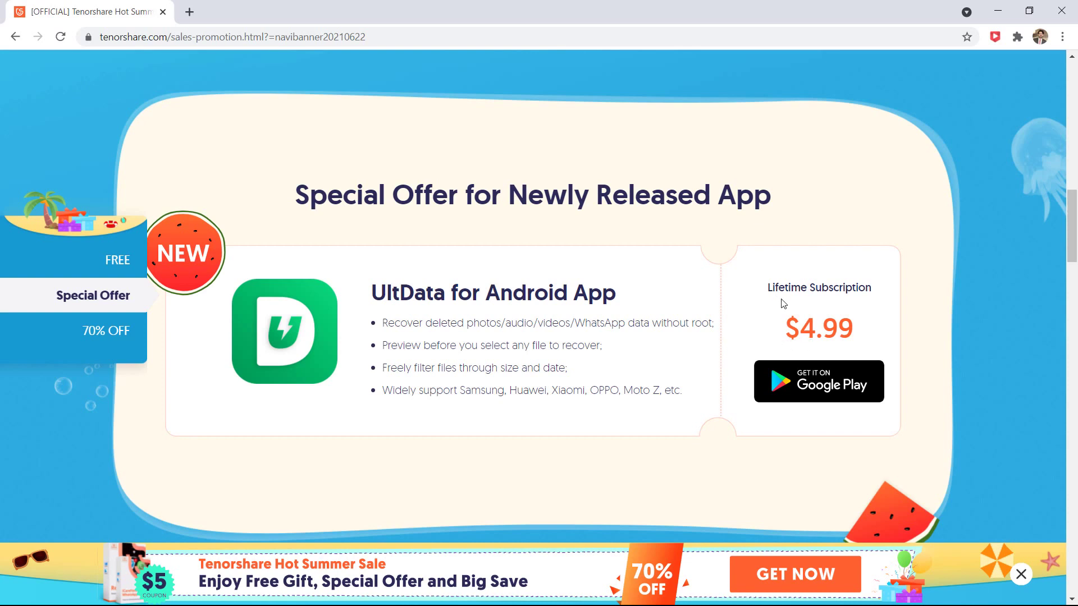
scroll(779, 352, down, 10)
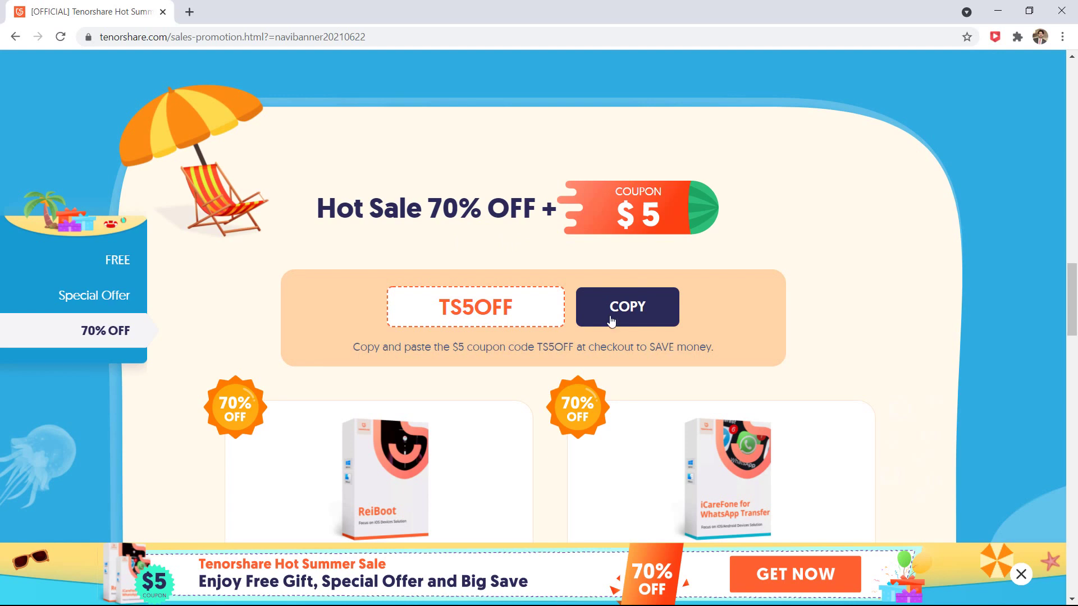
Scroll through the $5 coupon and the 70% off product price cards.
scroll(609, 320, down, 6)
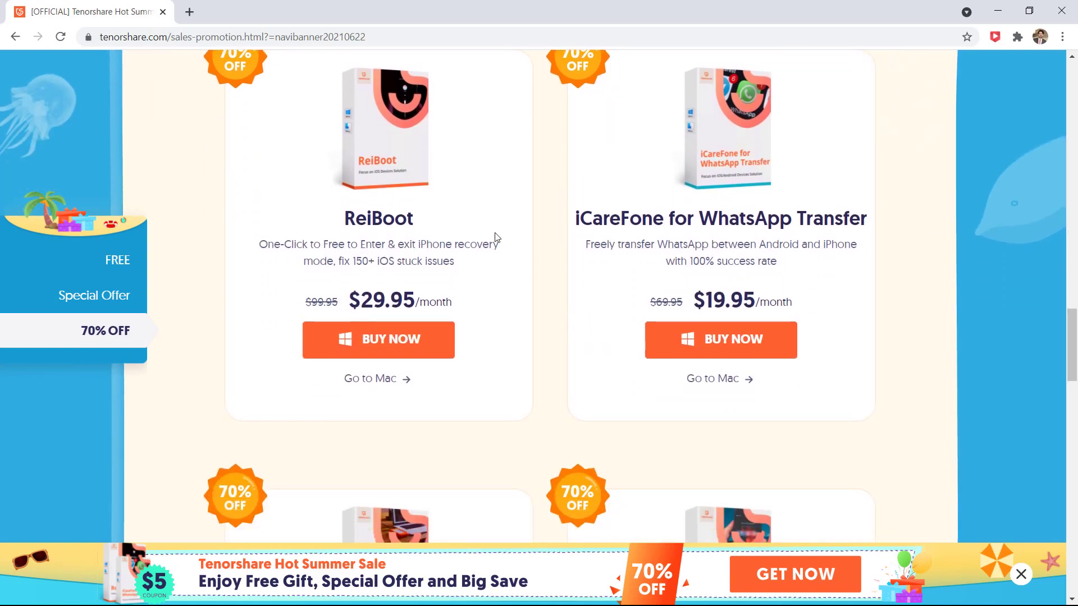
scroll(564, 252, down, 6)
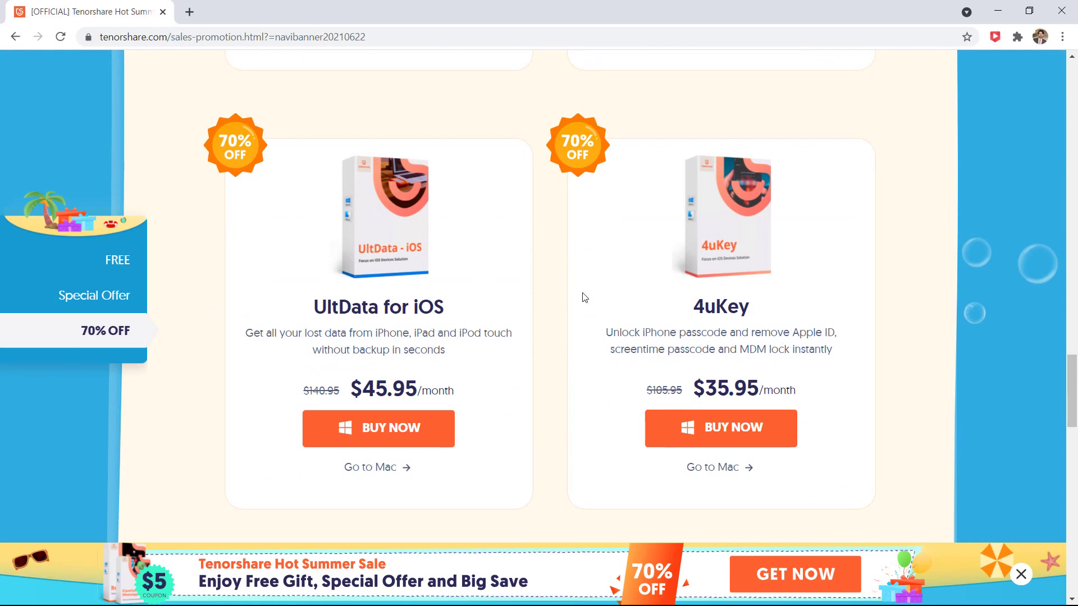
scroll(584, 298, down, 8)
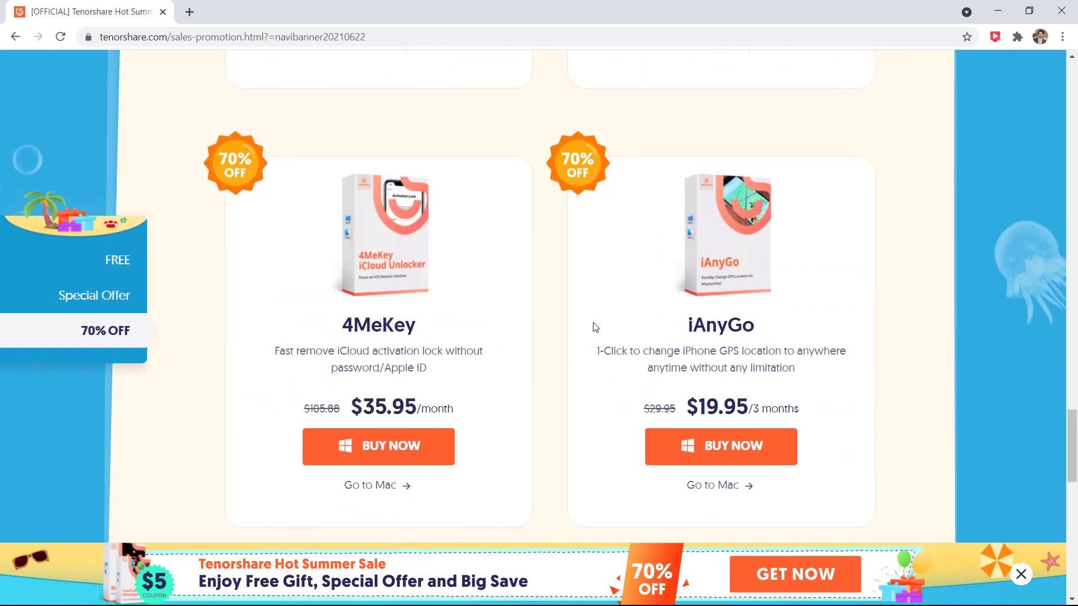
scroll(638, 326, down, 7)
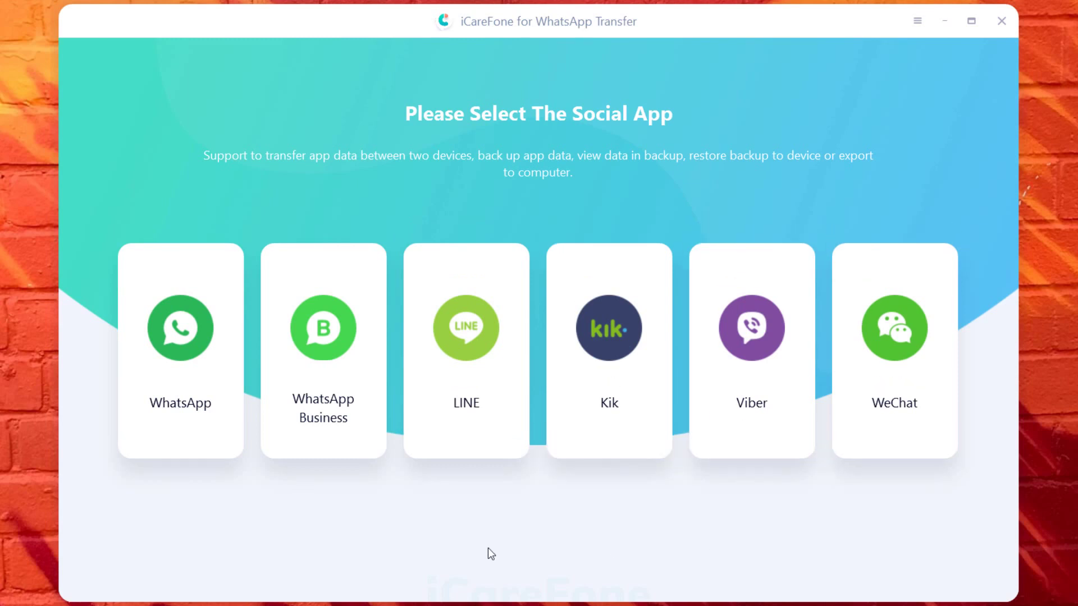
Pick WhatsApp, view the Backup and View & Restore pages, then return to Transfer.
click(202, 434)
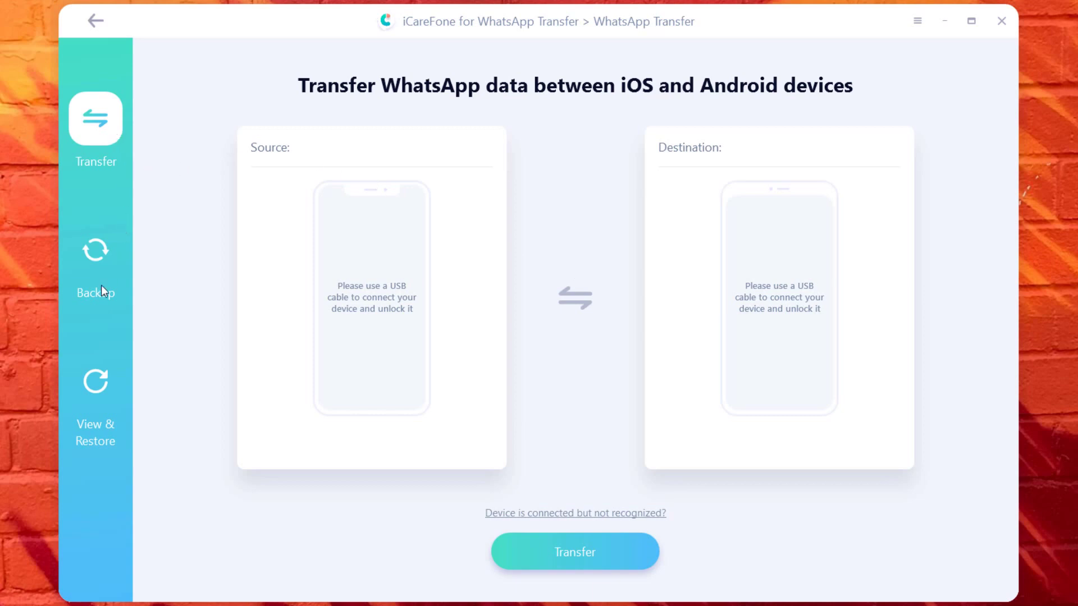
click(100, 255)
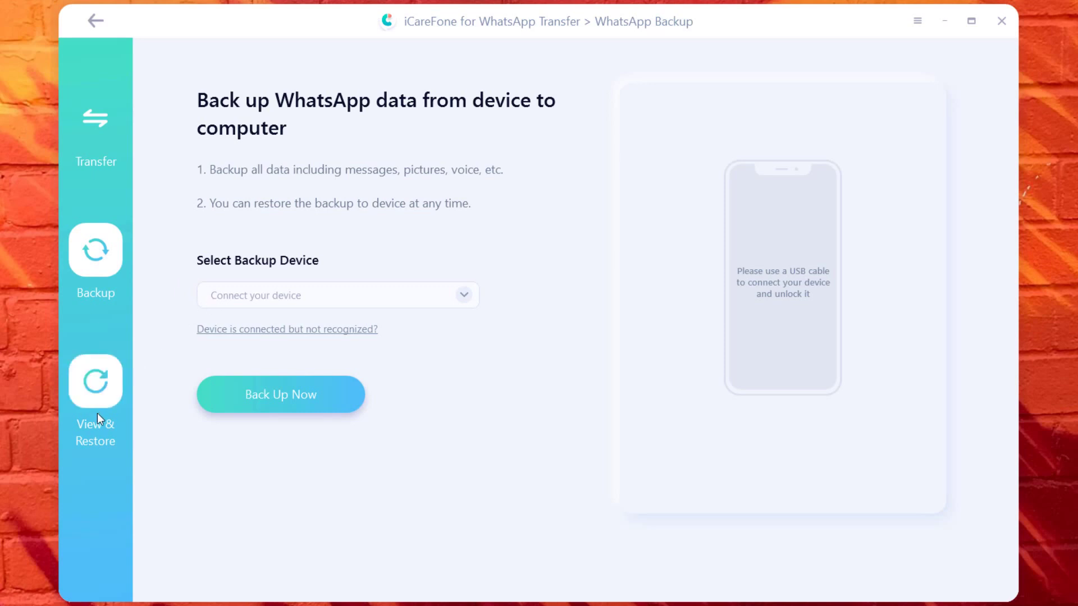
click(106, 441)
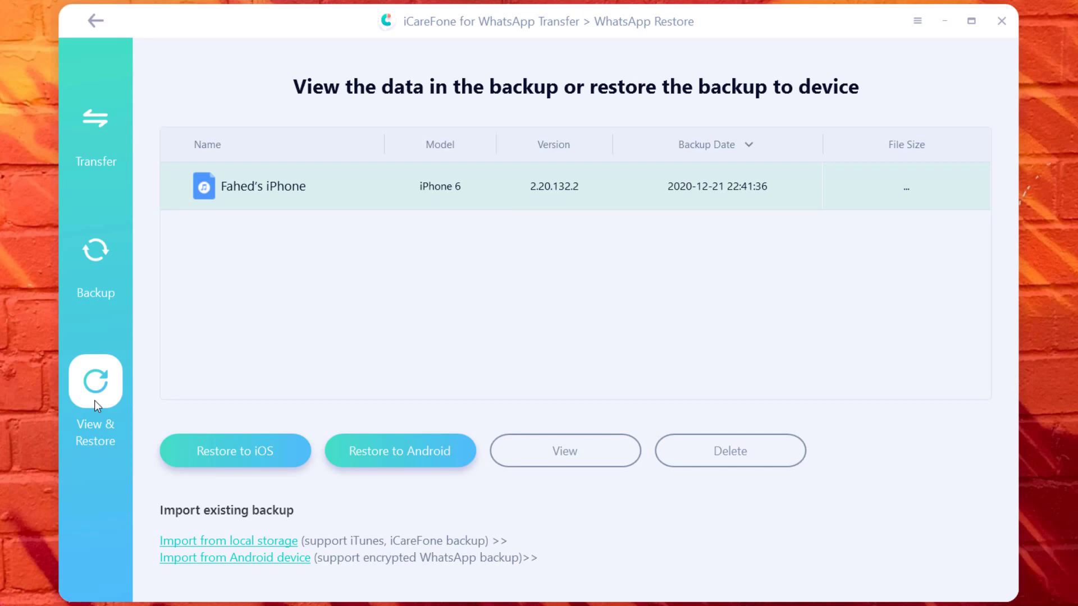
click(91, 130)
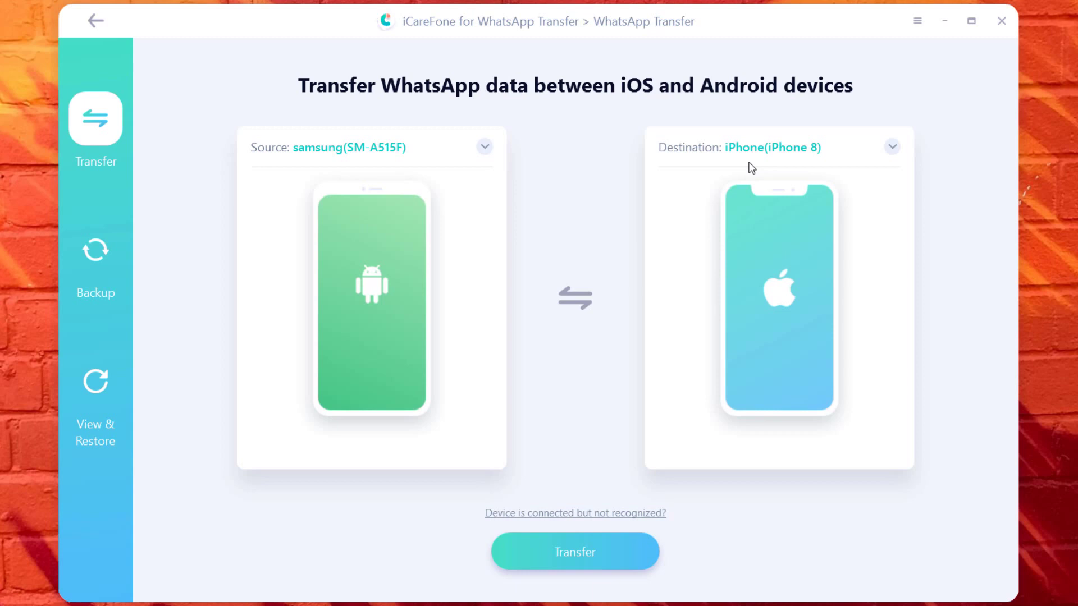
Keep the Samsung as source and the iPhone 8 as destination, start the transfer, and accept the overwrite.
click(575, 299)
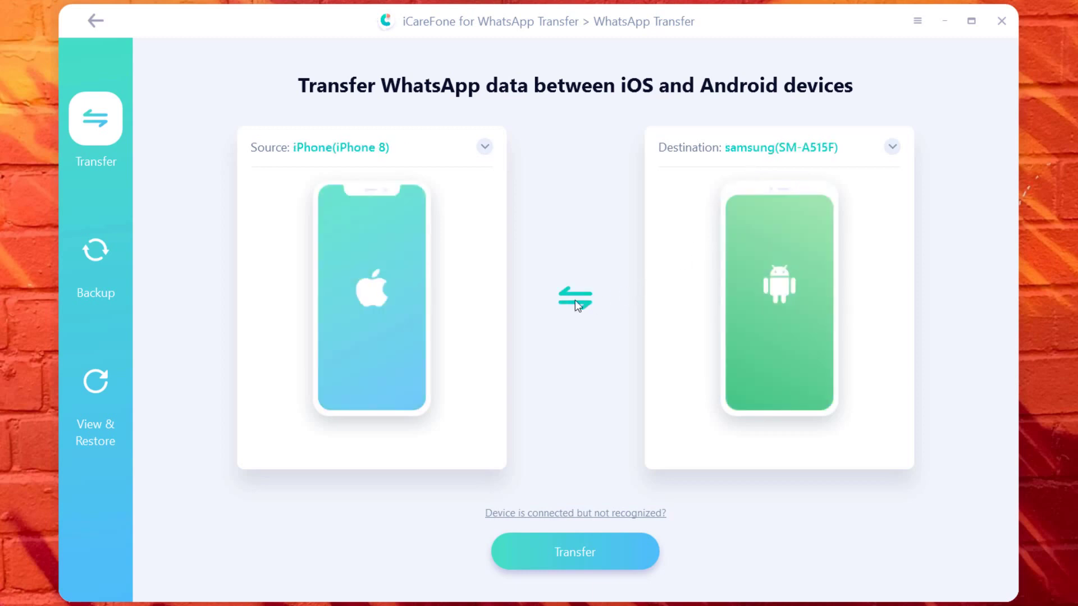
click(584, 293)
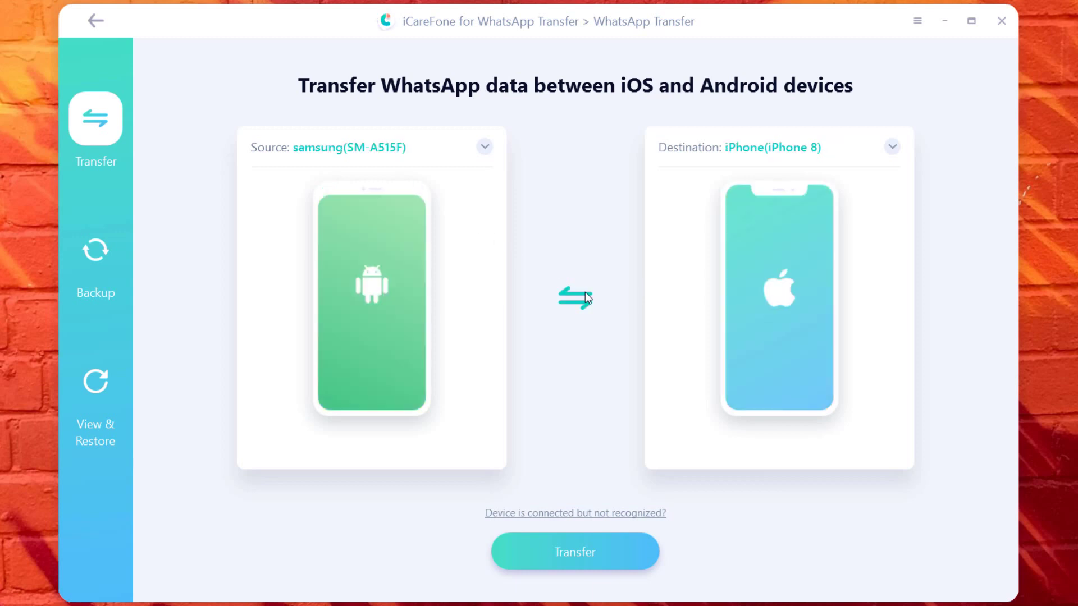
click(623, 546)
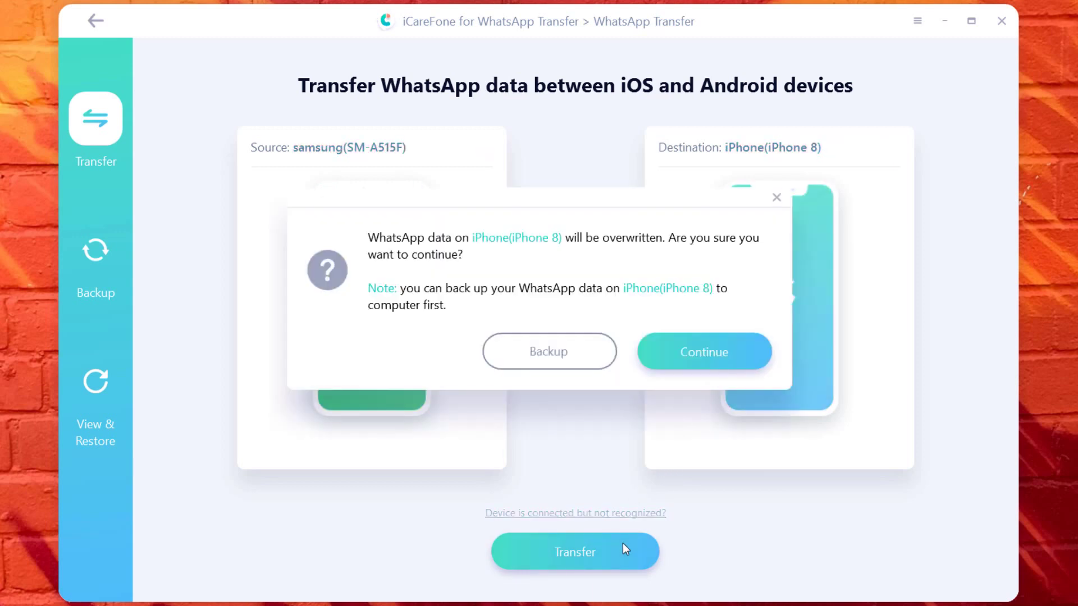
click(703, 336)
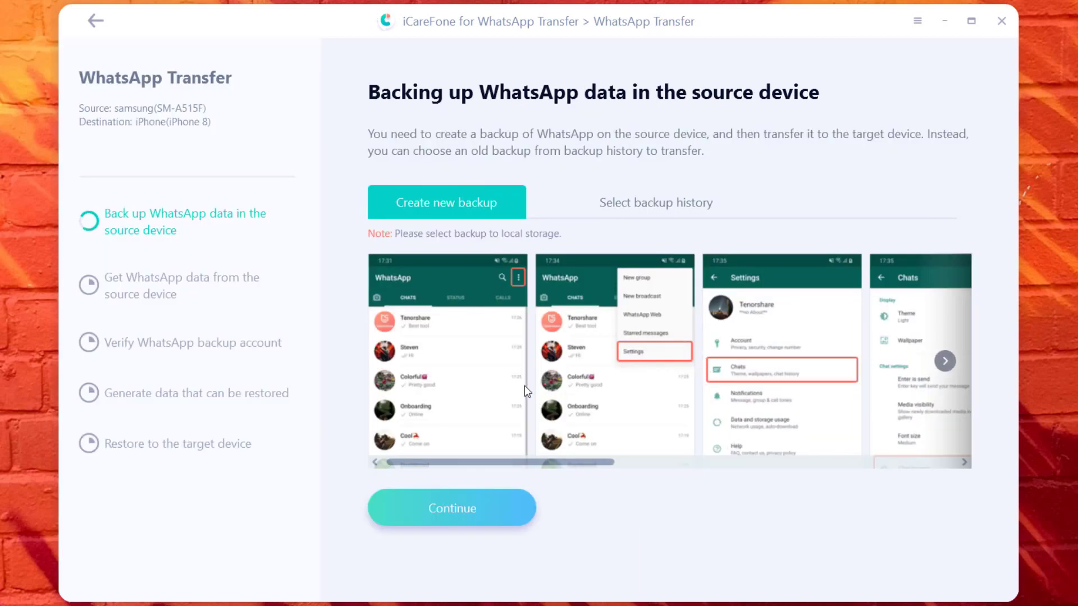
Review the phone backup instruction screenshots and continue once the Samsung is backed up.
drag(602, 460, 949, 477)
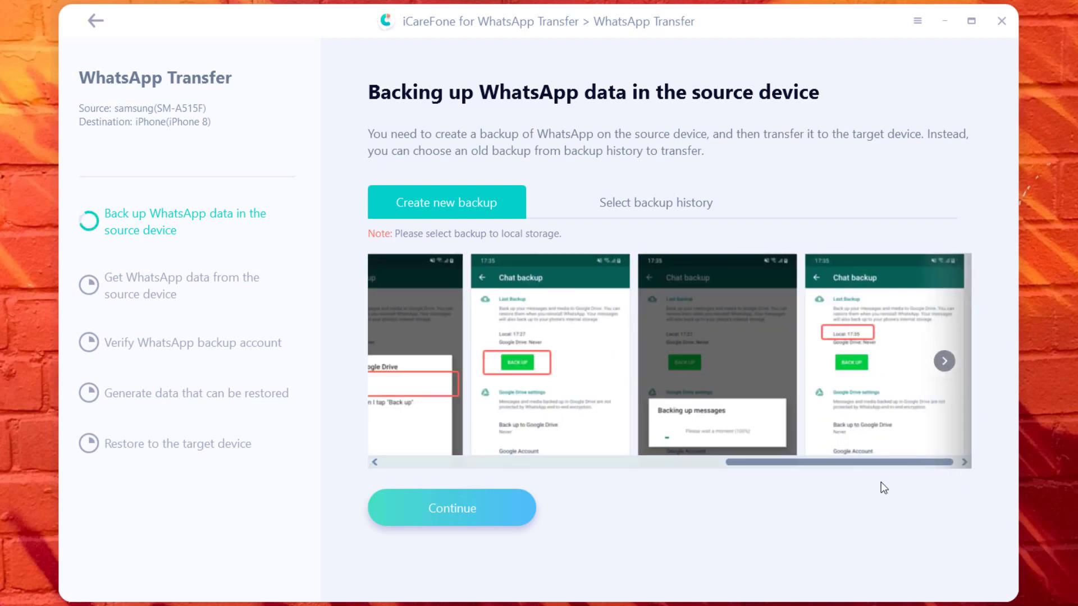
click(489, 511)
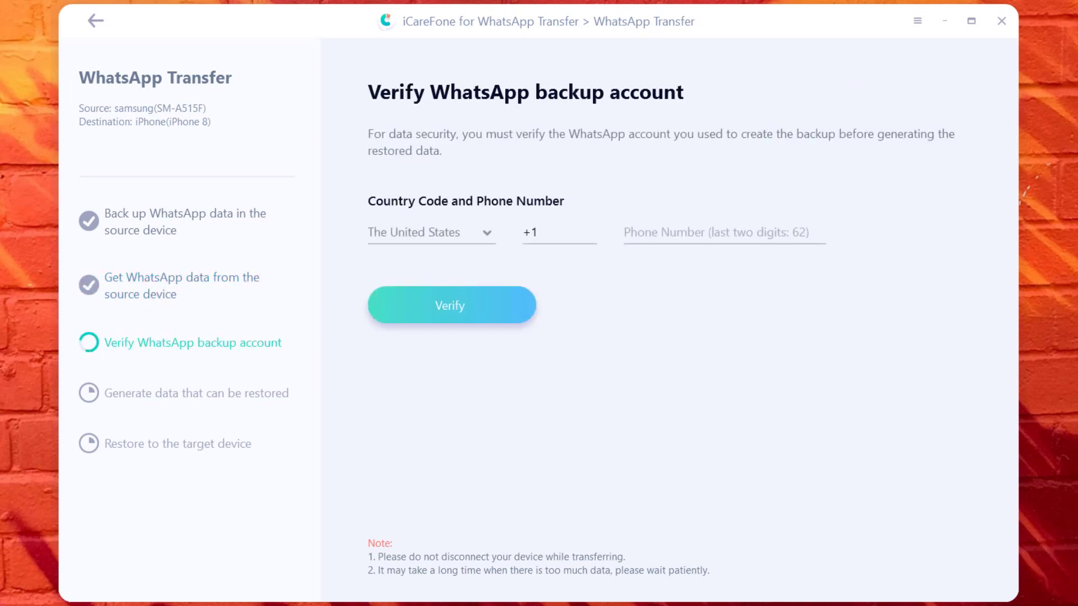
Verify the backup account with Pakistan (+92), the account's phone number, and the received verification code.
click(487, 241)
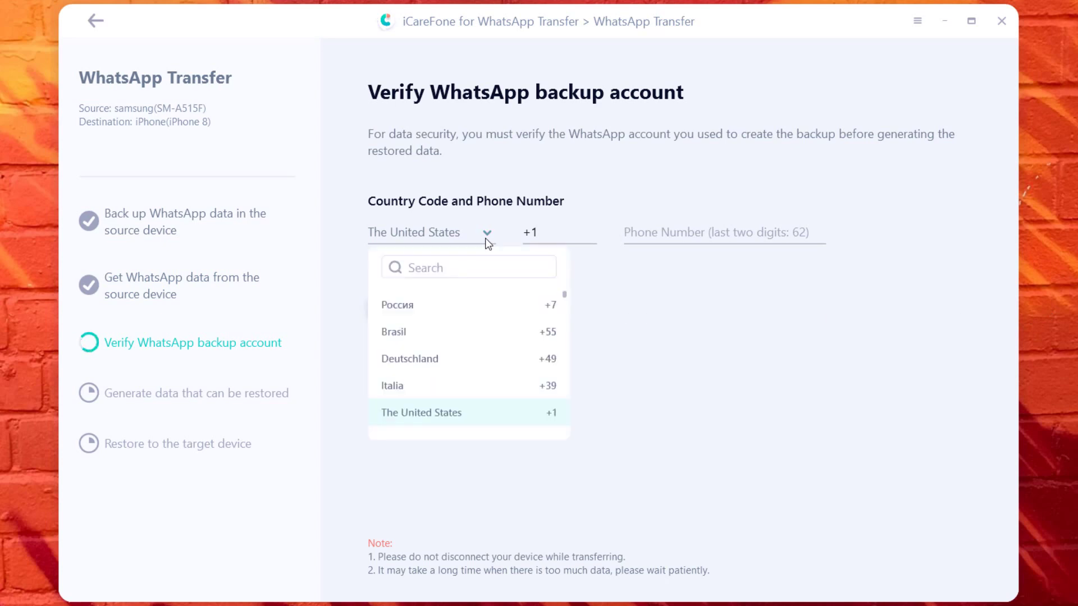
scroll(474, 306, down, 5)
text(+92)
click(473, 306)
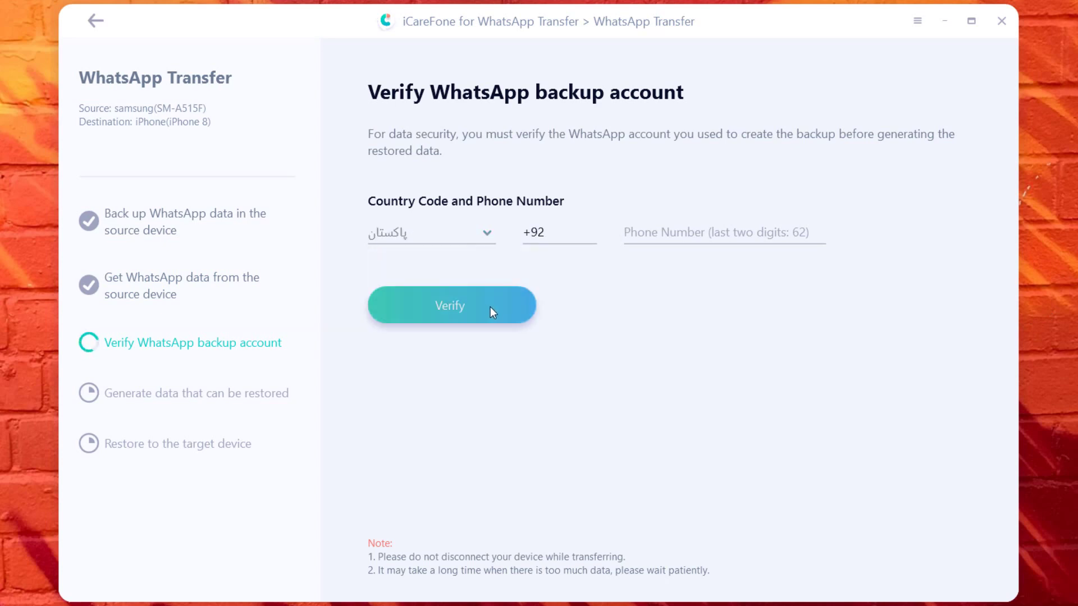
click(674, 233)
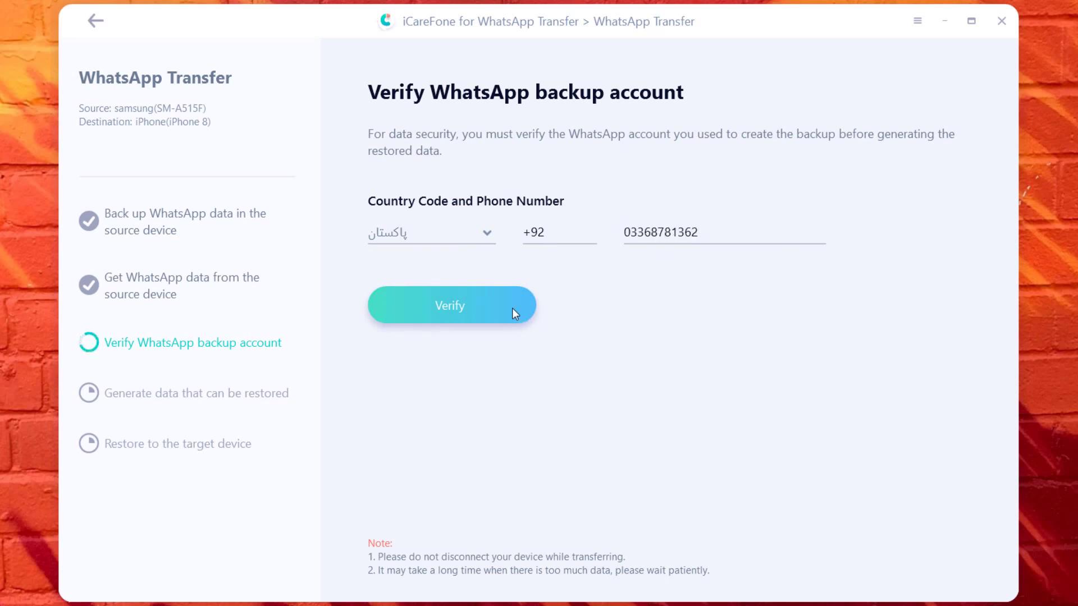
click(511, 309)
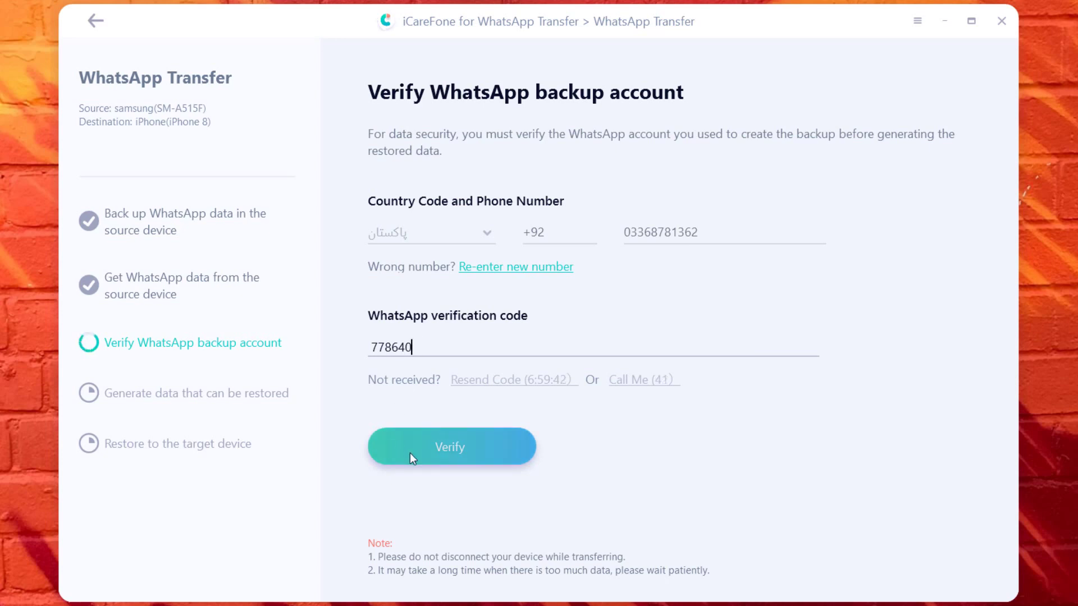
click(411, 451)
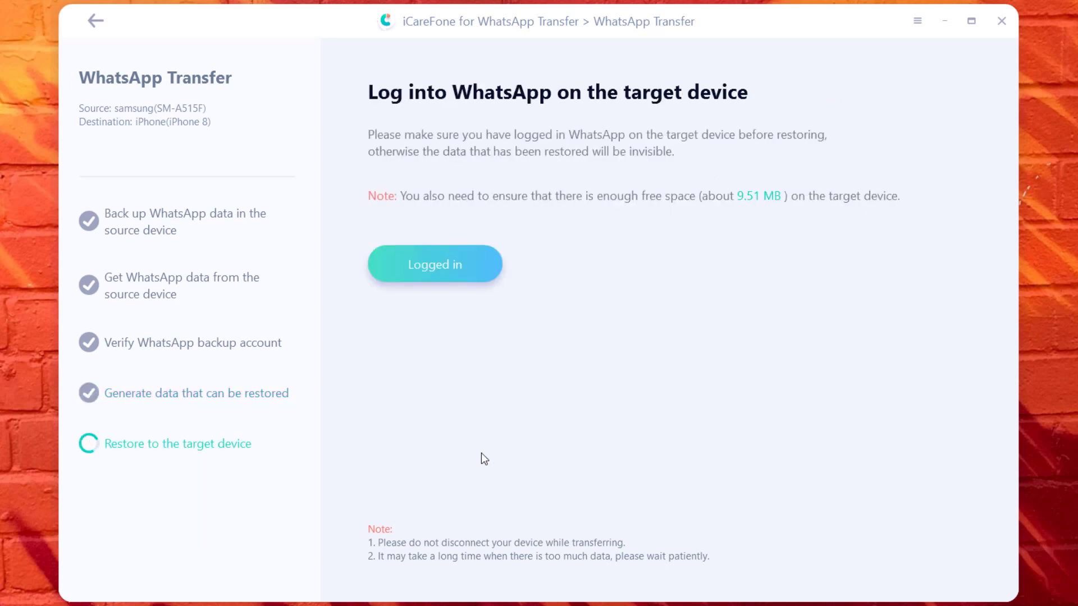
Confirm WhatsApp is logged in on the iPhone 8, then return to the transfer screen after success.
click(452, 264)
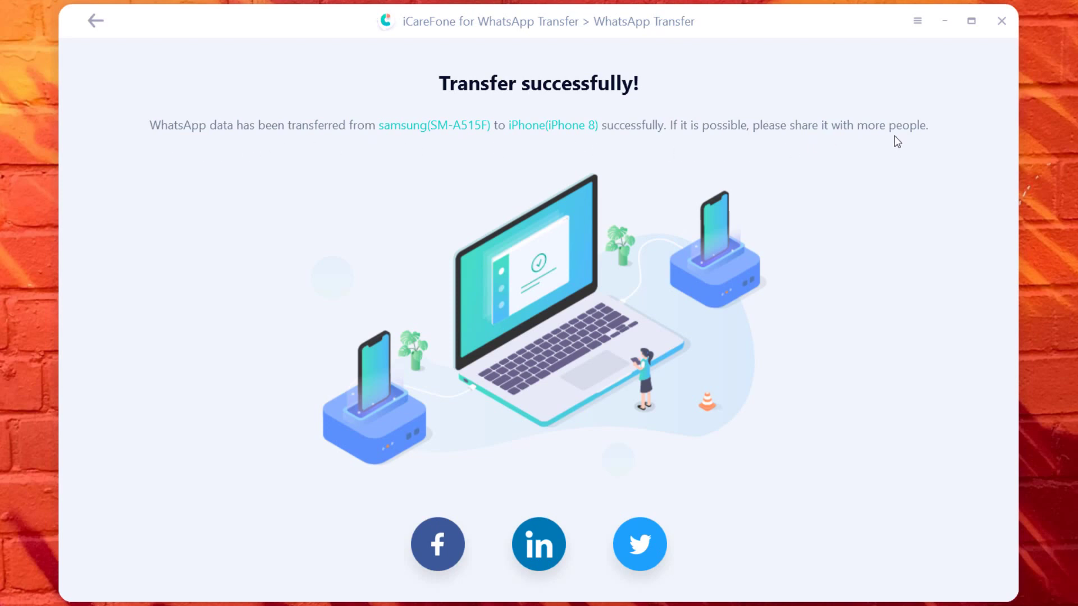
click(95, 21)
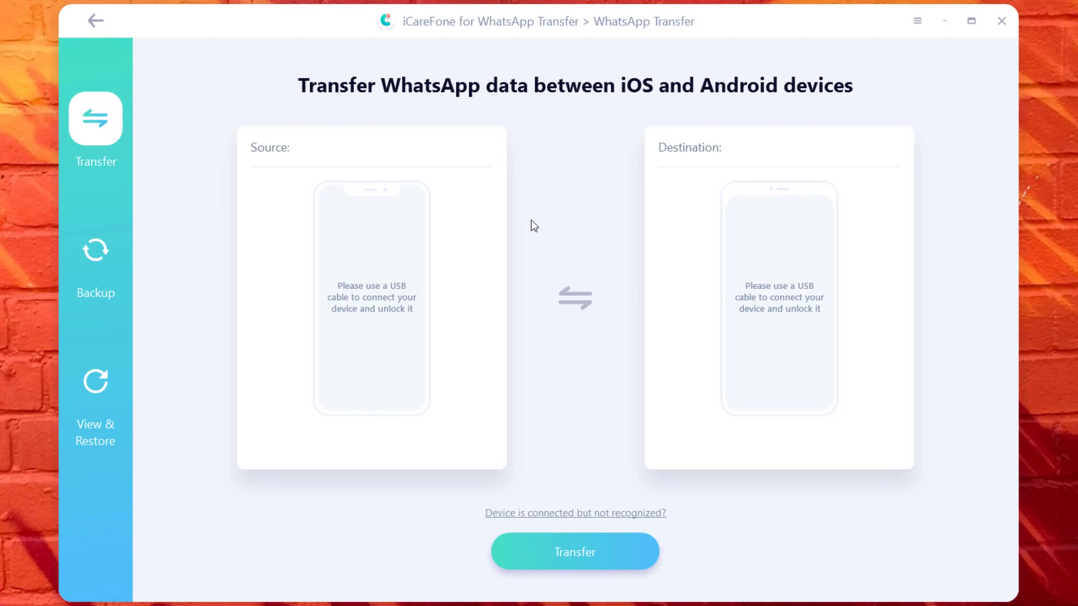
Back up the samsung(SM-A515F) WhatsApp data to the computer with Back Up Now.
click(110, 263)
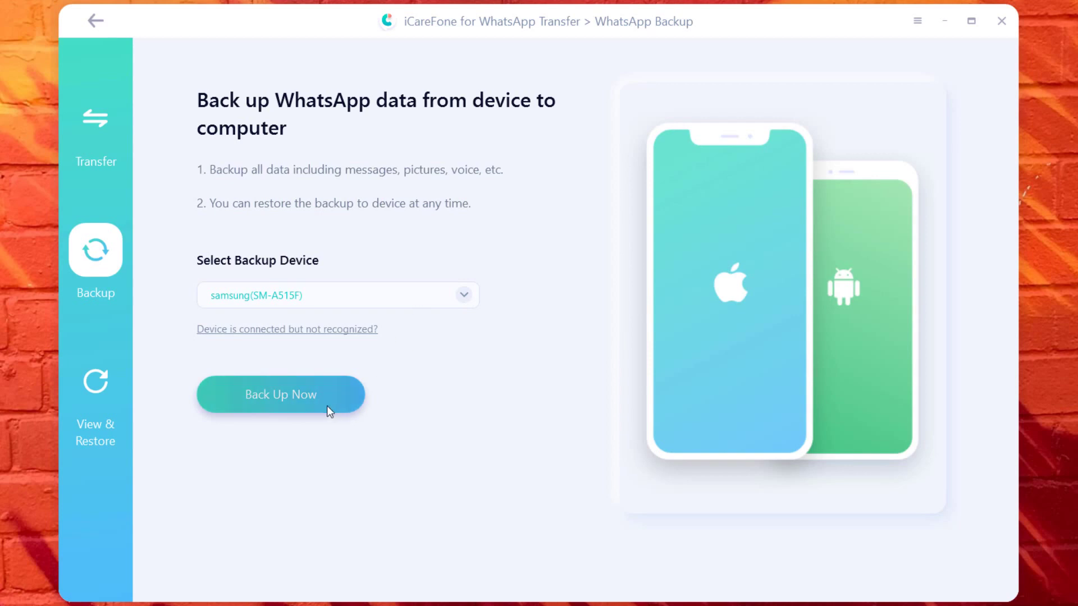
click(324, 403)
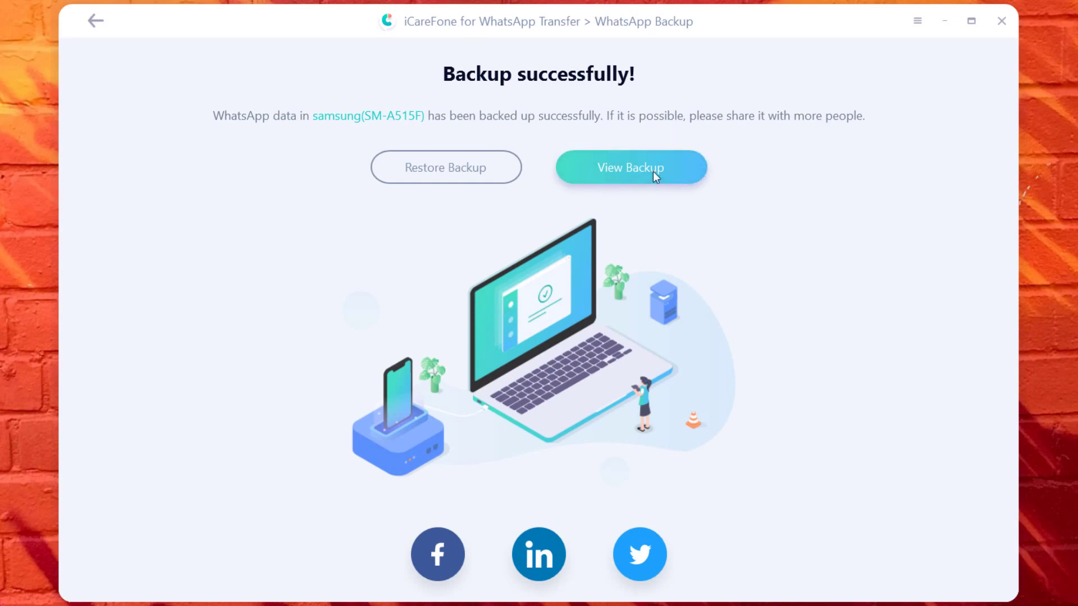
Choose the 524.28 MB samsung backup from the backup list and restore it to the iPhone 8.
click(422, 181)
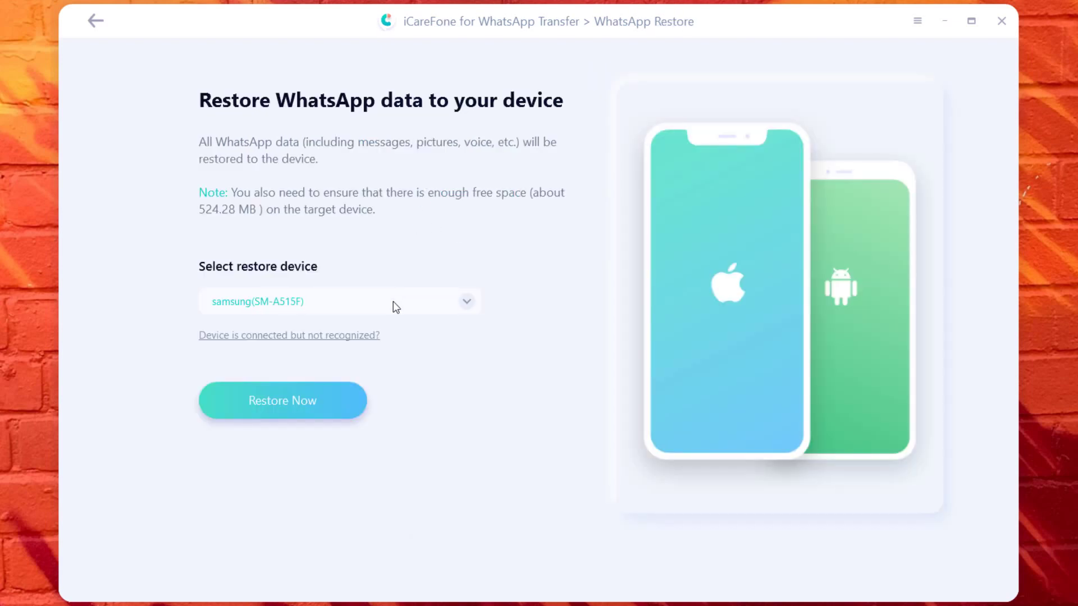
click(93, 22)
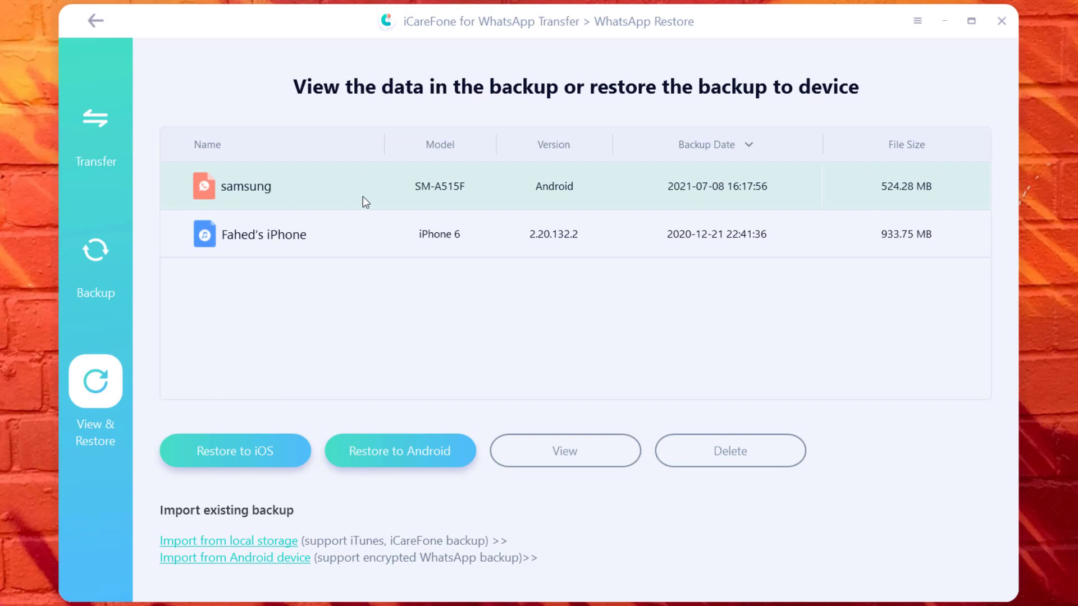
click(274, 451)
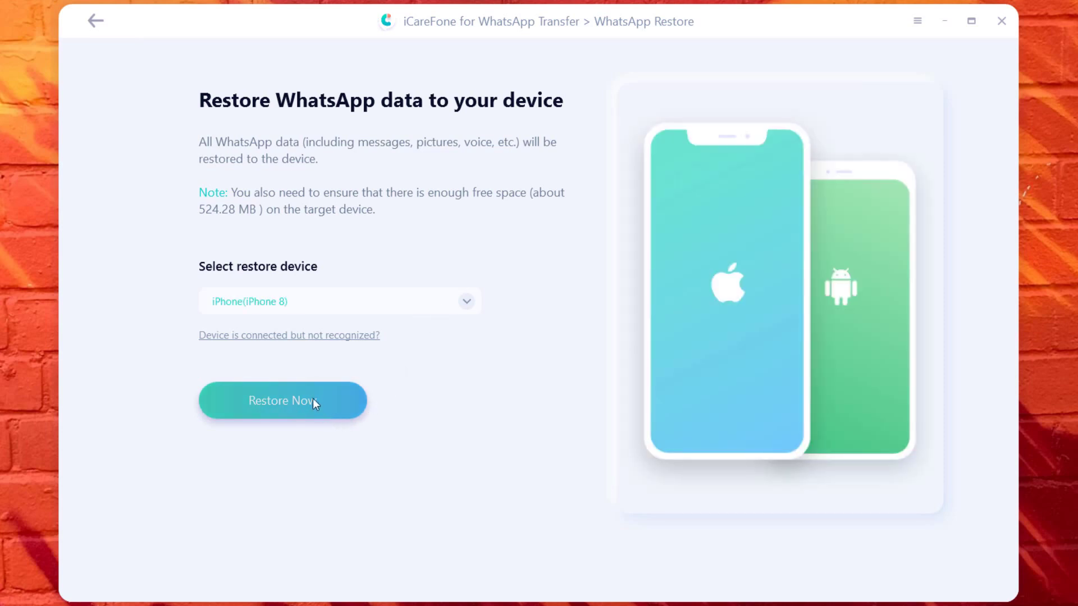
click(313, 401)
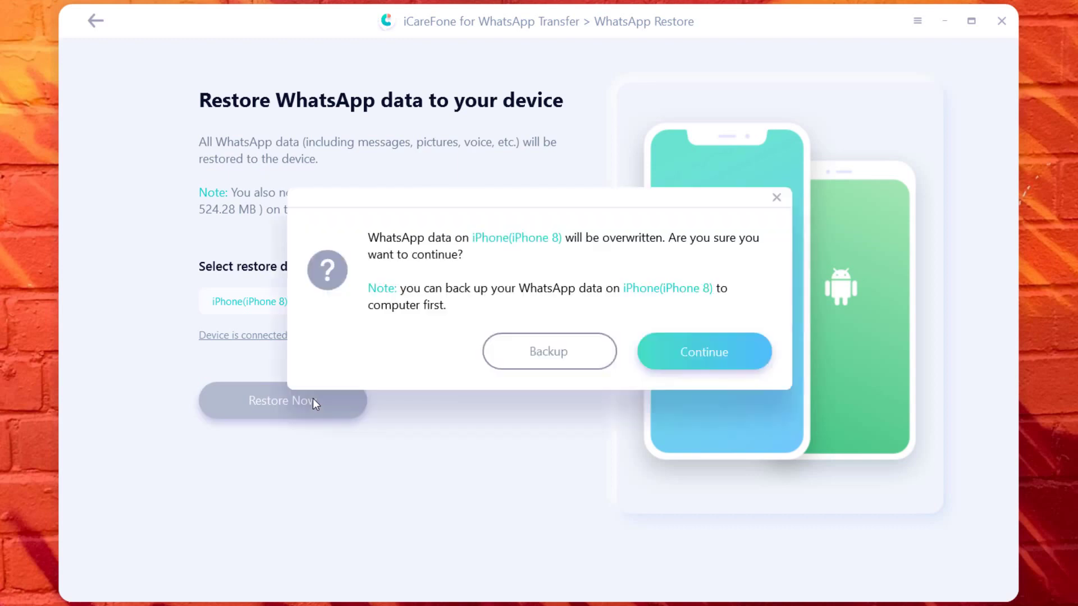
Confirm overwriting the iPhone's WhatsApp data and that WhatsApp is logged in, starting the 4274-item restore.
click(718, 351)
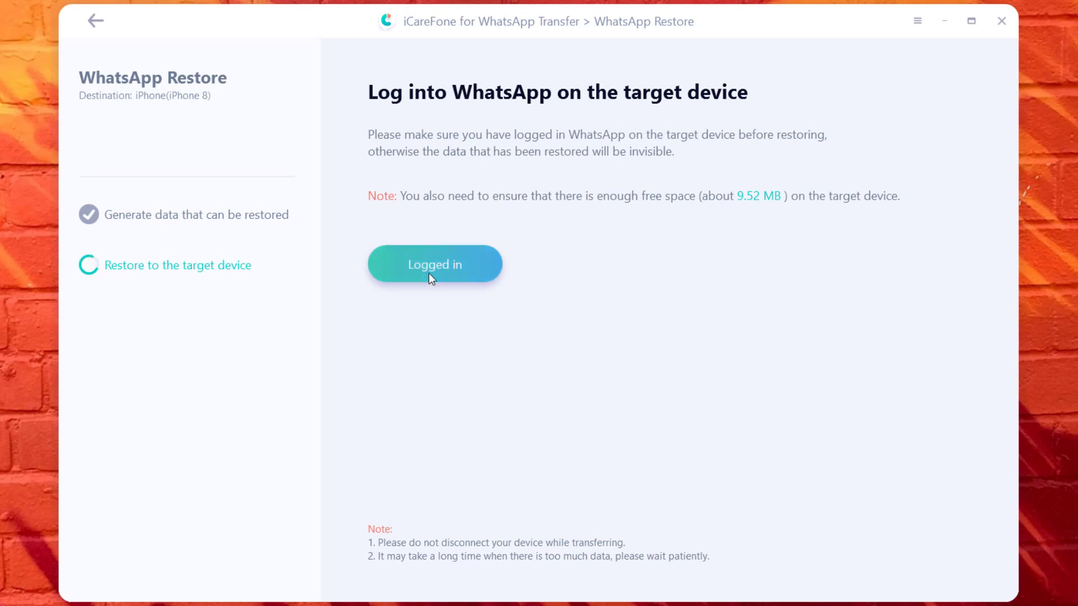
click(429, 272)
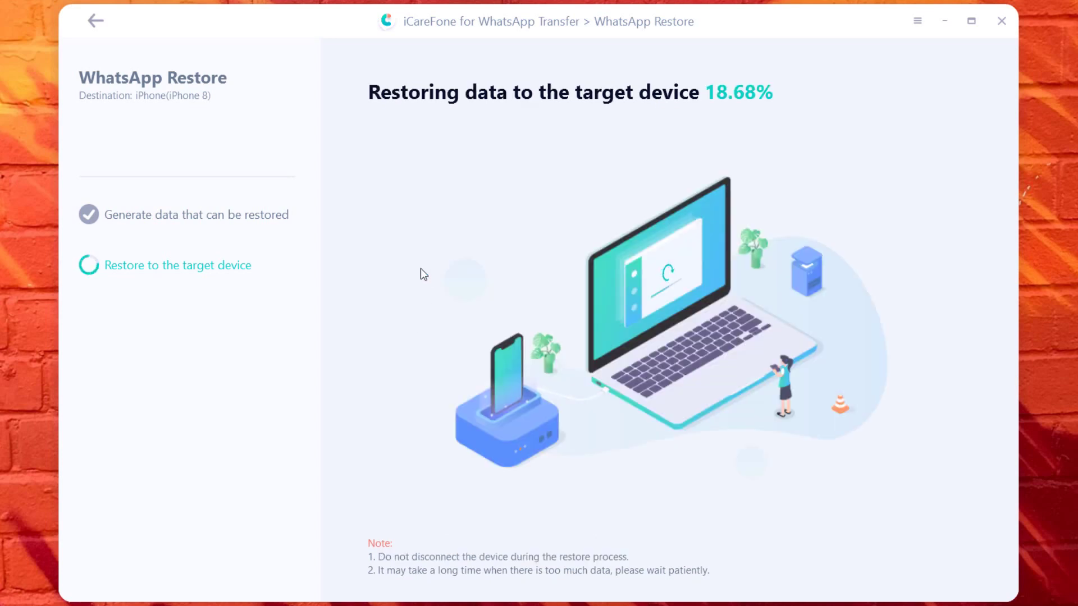